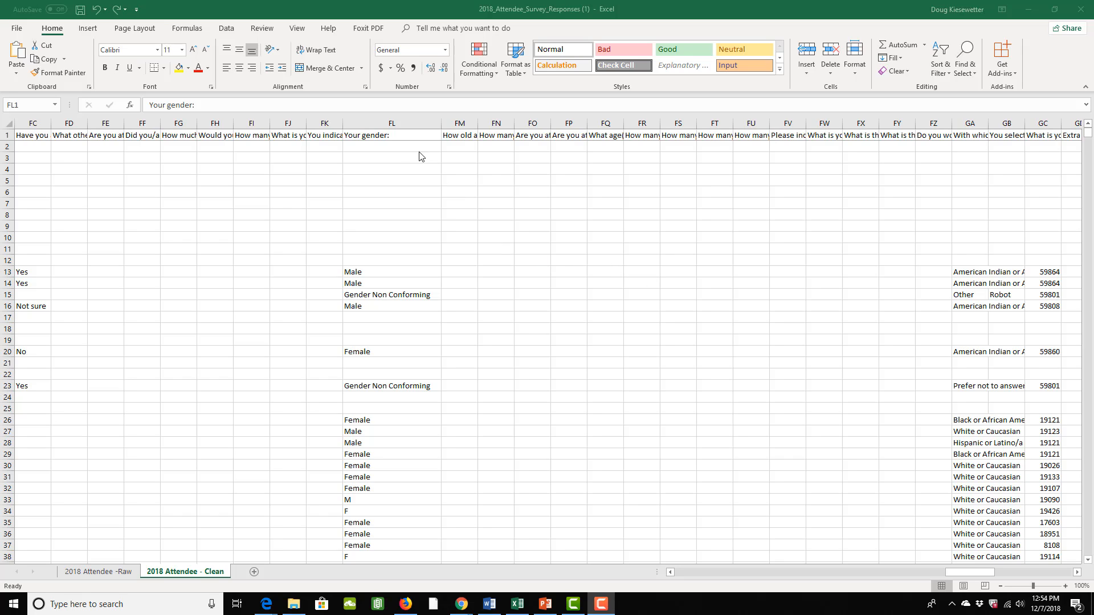
- Sort the survey data A to Z by the "Your gender:" column, expanding the selection to the adjacent columns
left_click(387, 139)
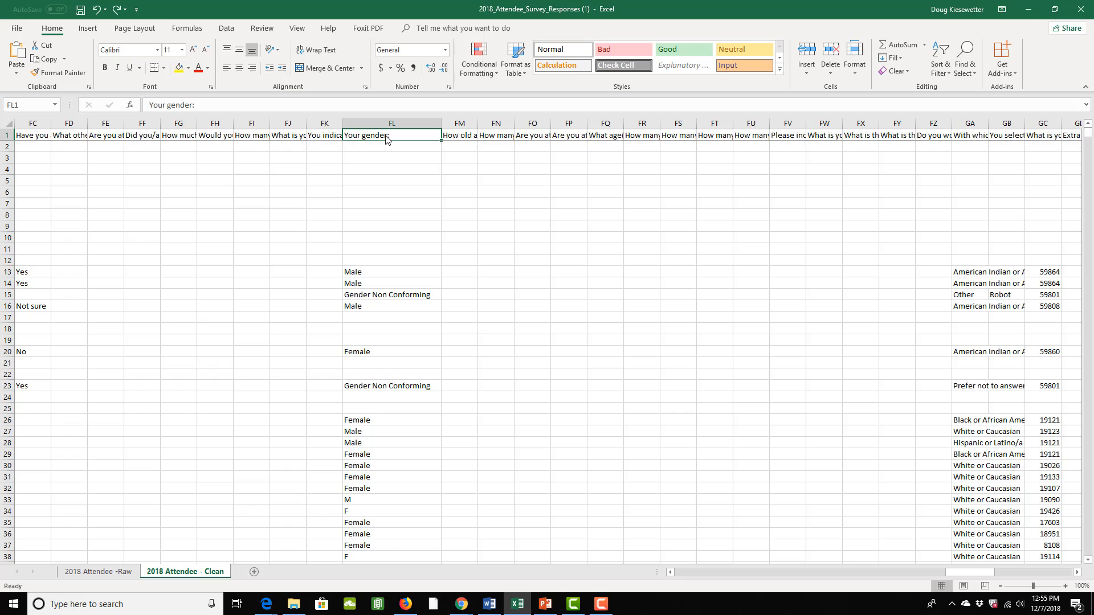
left_click(387, 121)
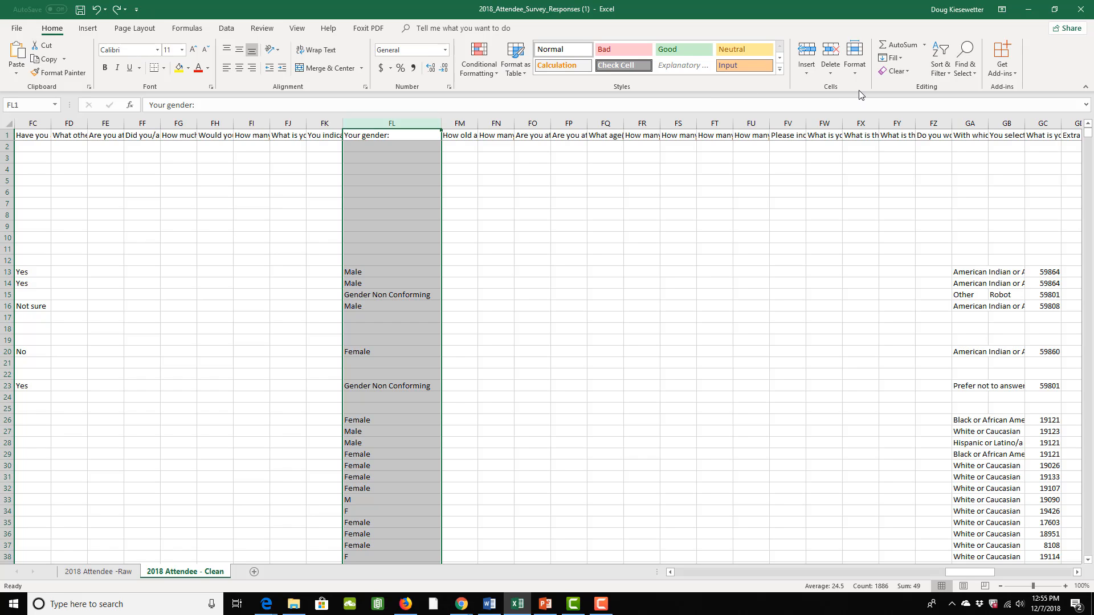
left_click(935, 76)
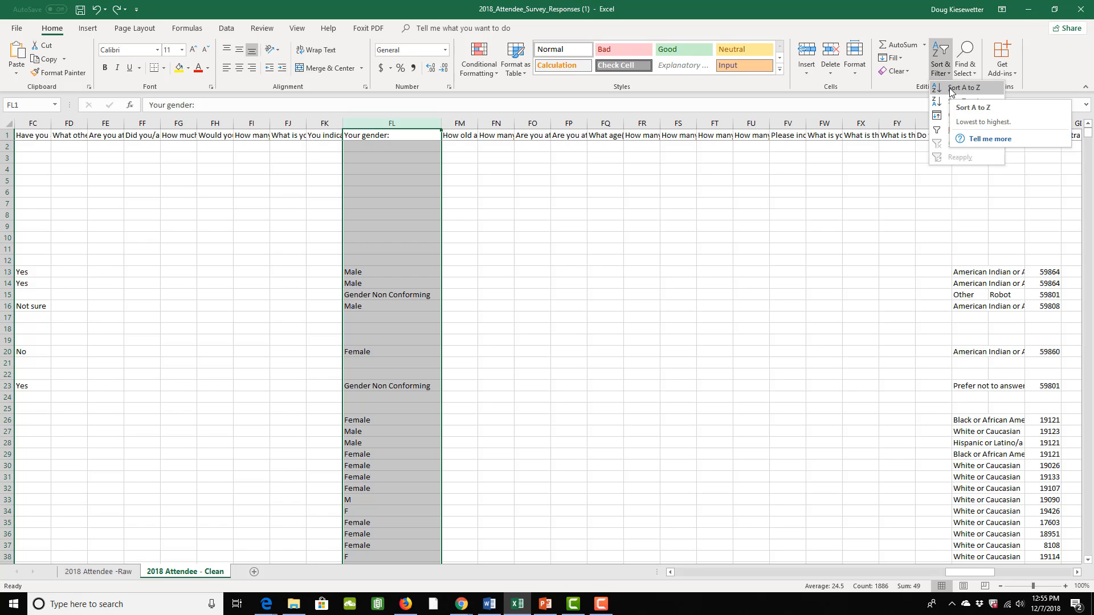
left_click(951, 88)
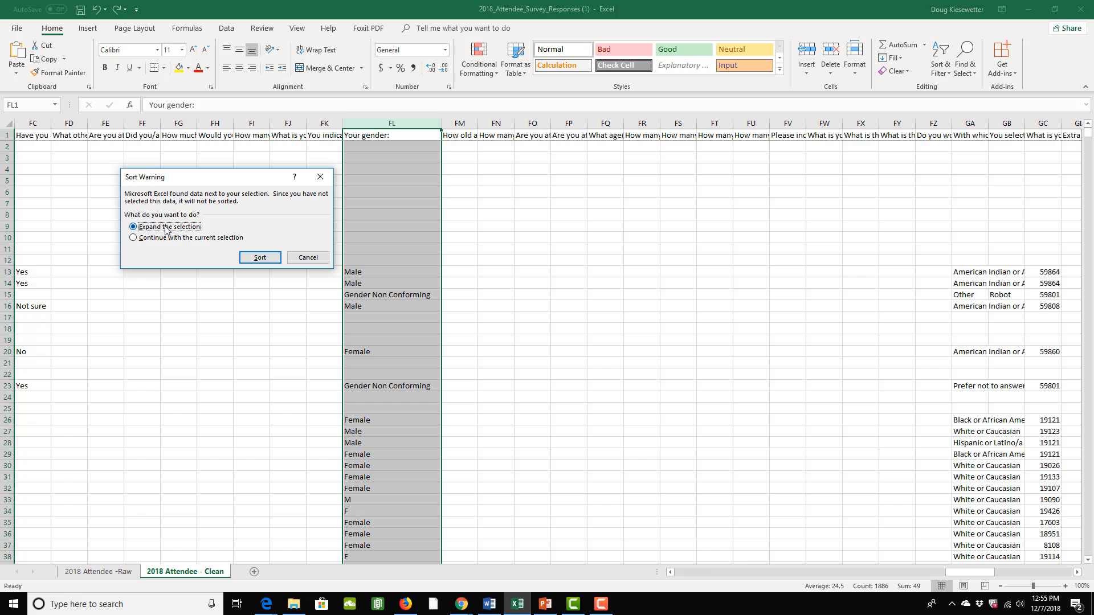
left_click(253, 258)
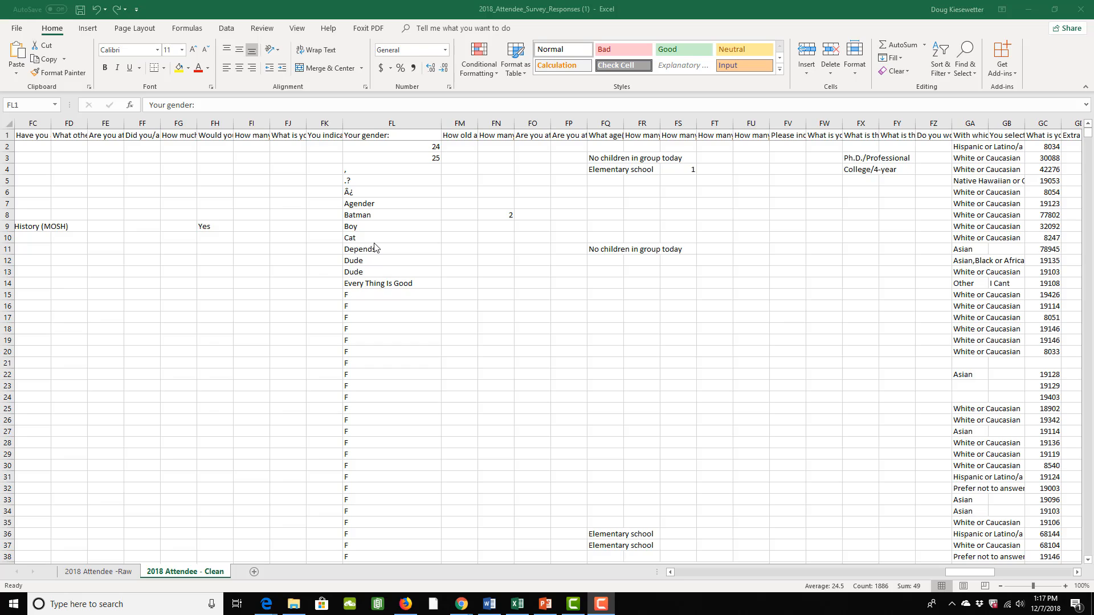
- Examine the sorted gender answers for inconsistent or misspelled versions of "Female"
scroll(375, 248, "down", 20)
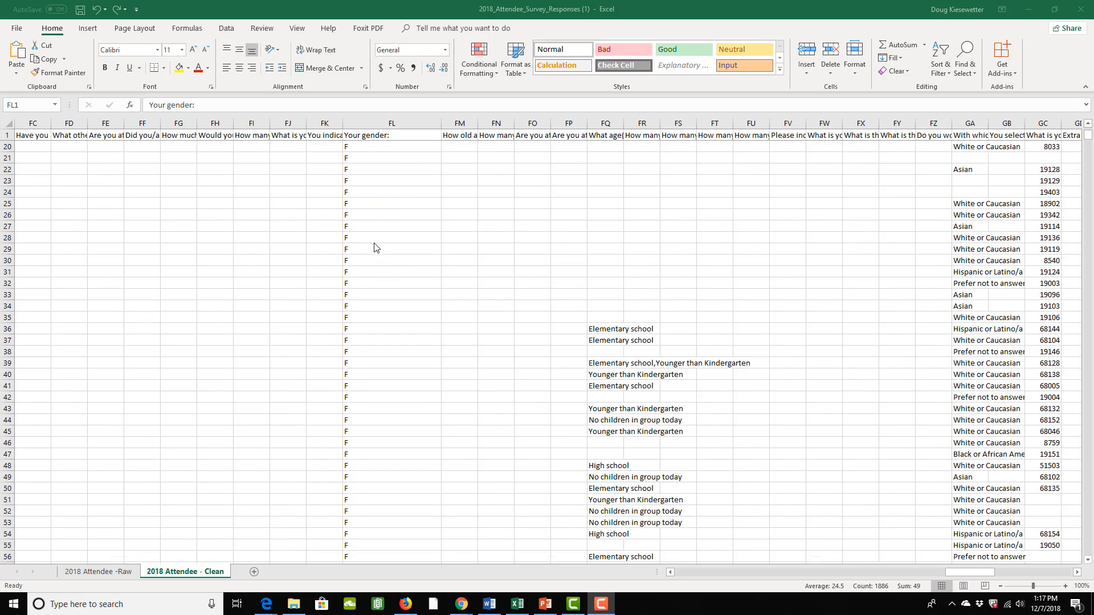
scroll(375, 247, "down", 20)
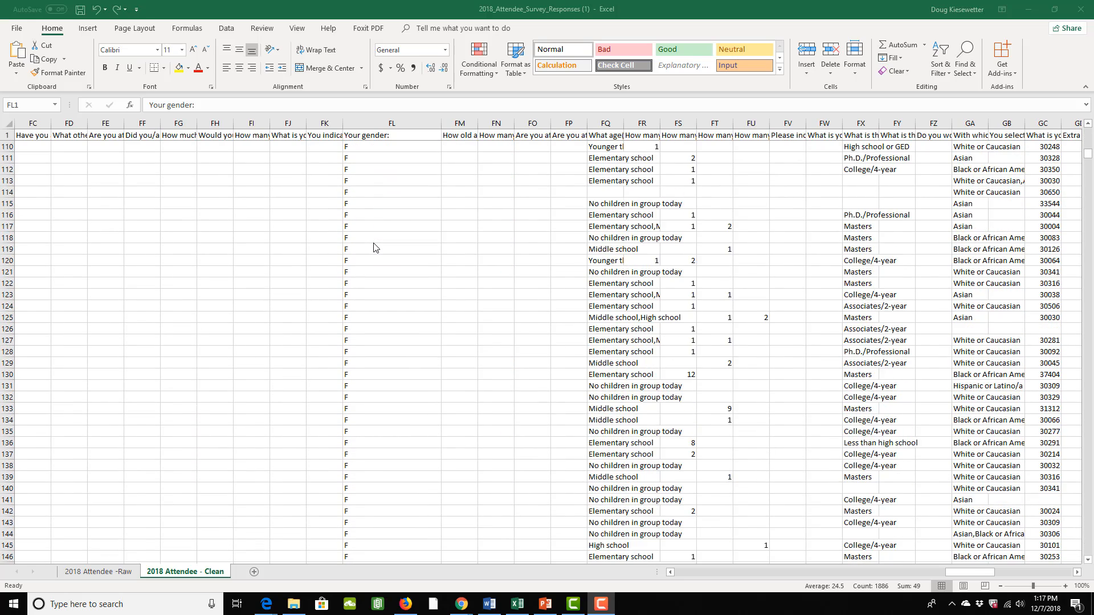
scroll(374, 248, "down", 20)
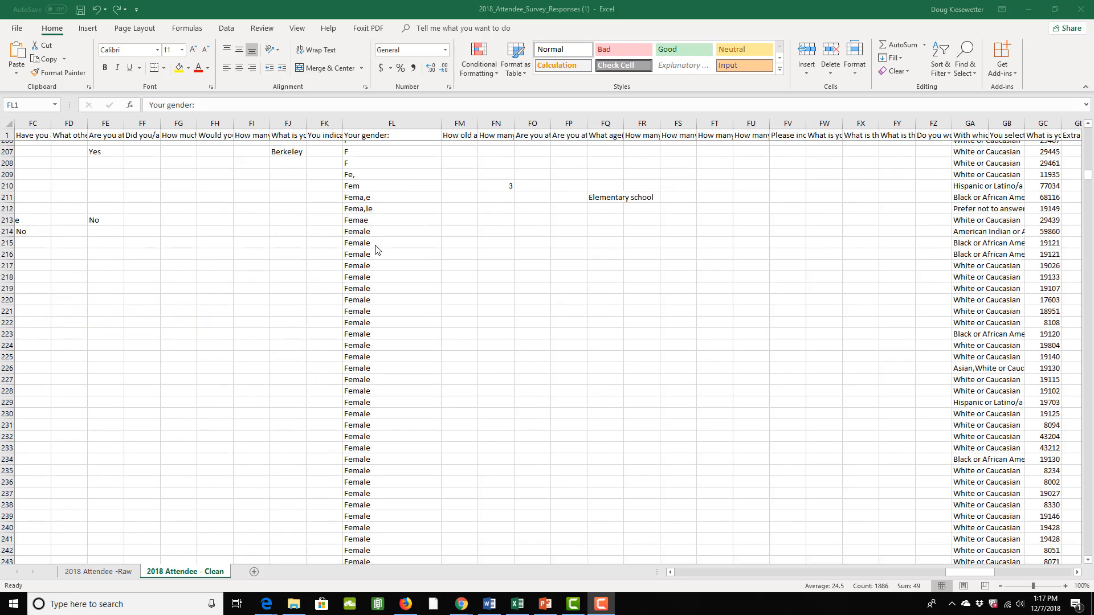
scroll(375, 253, "down", 20)
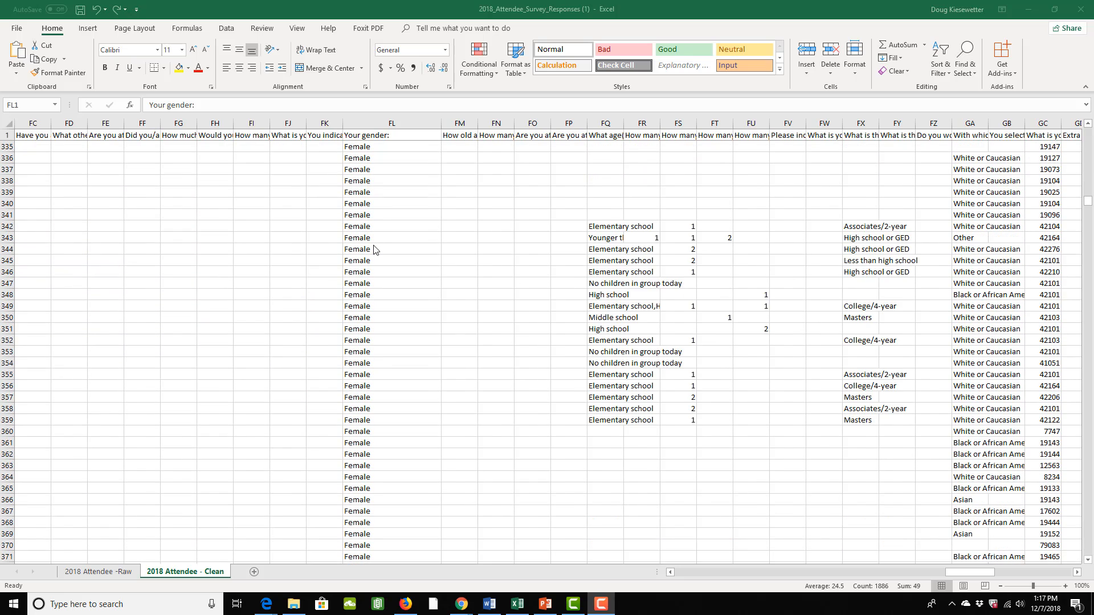
scroll(387, 327, "down", 11)
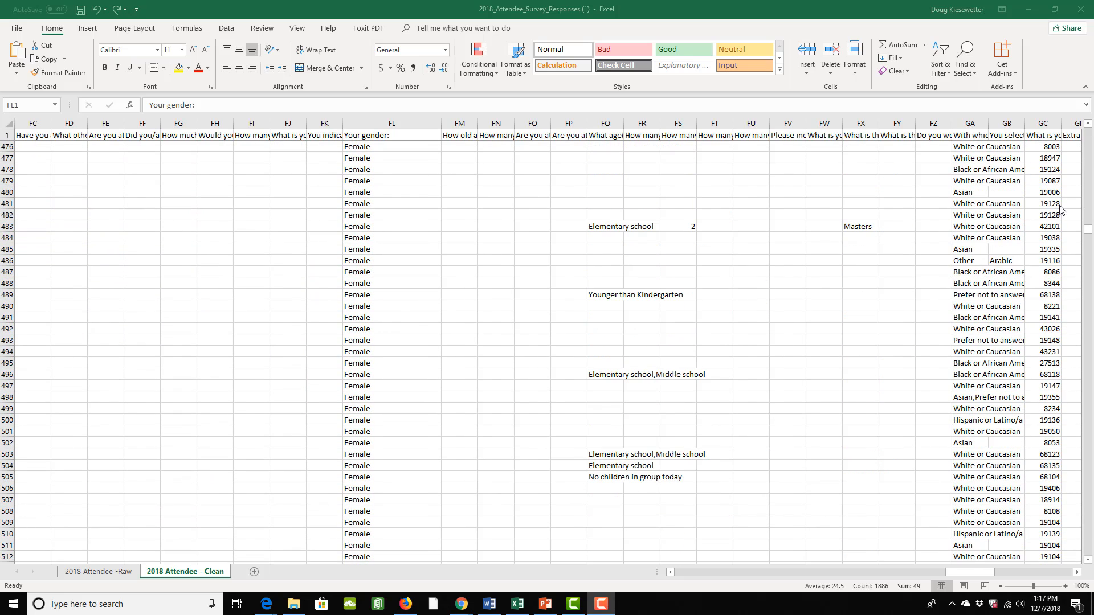
key("ctrl+space")
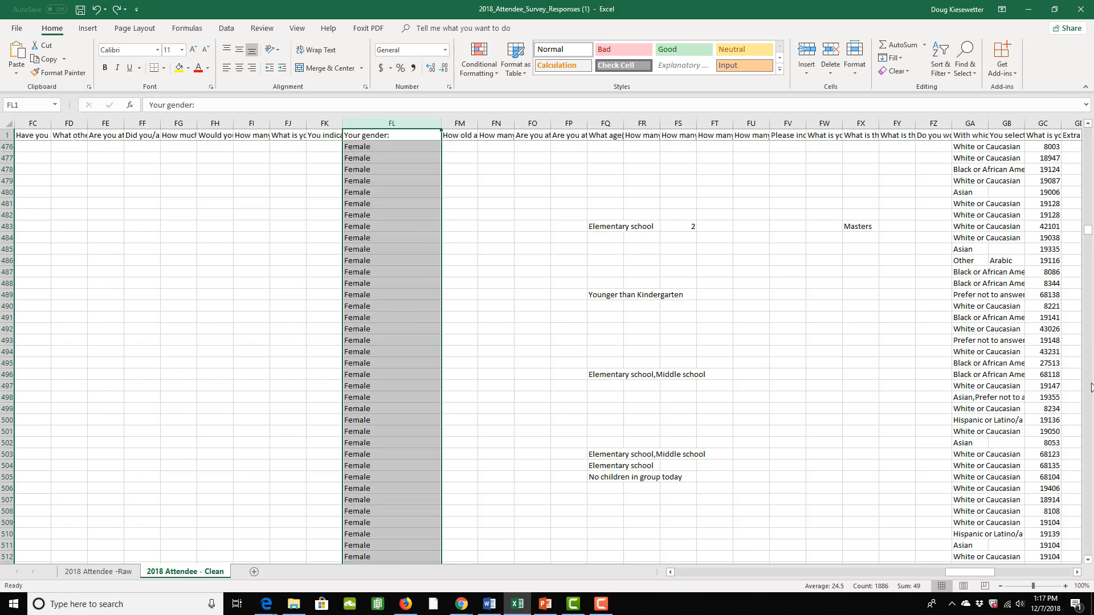
left_click_drag(1088, 230, 1091, 369)
left_click_drag(1090, 311, 1088, 172)
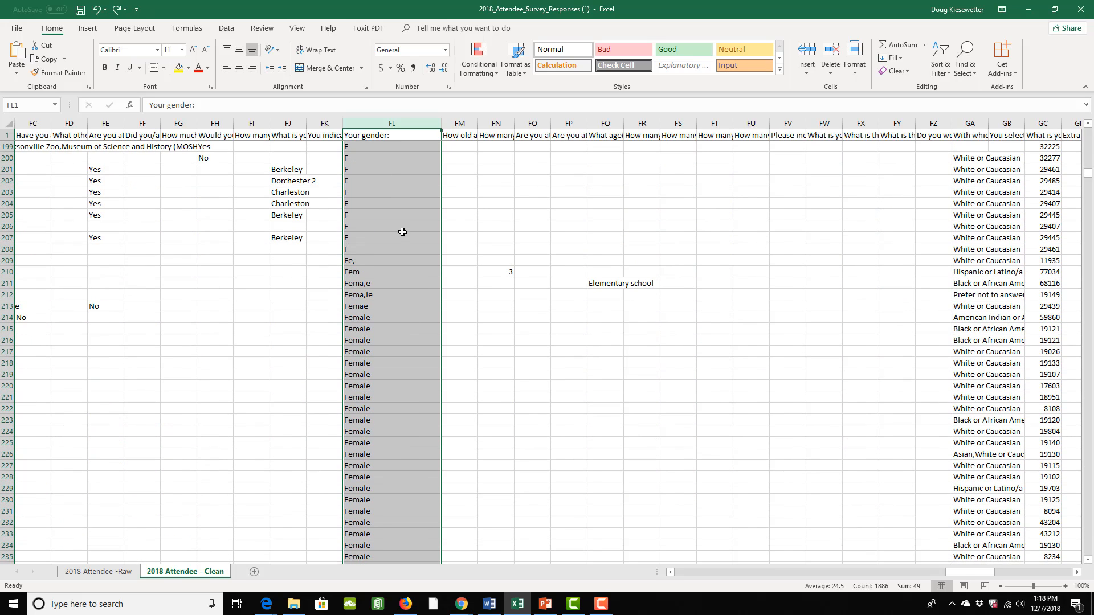
left_click(368, 272)
left_click(366, 284)
left_click(380, 294)
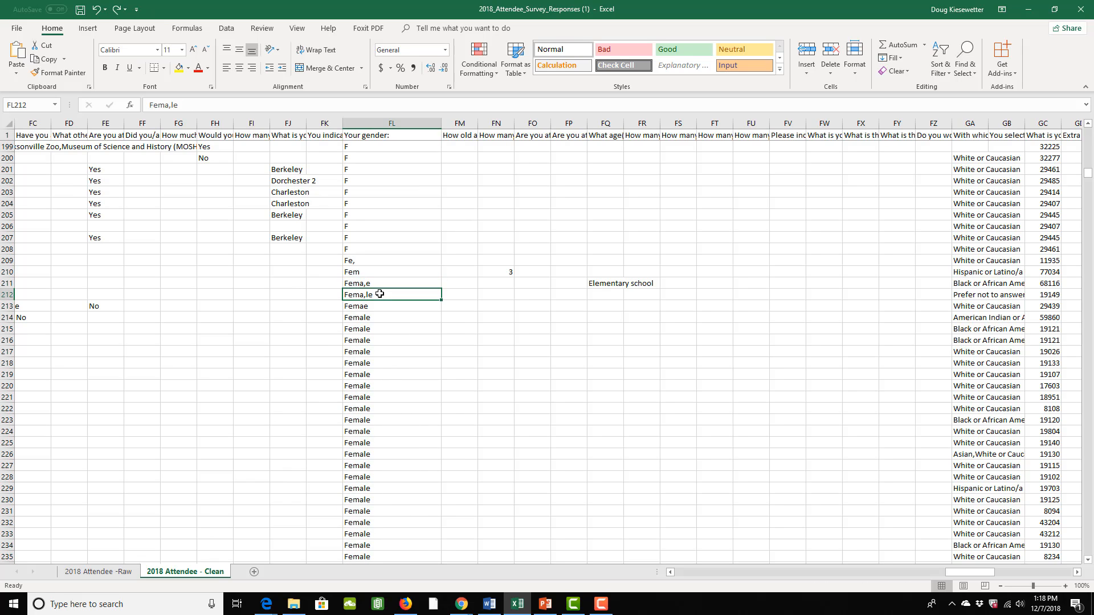
left_click(378, 305)
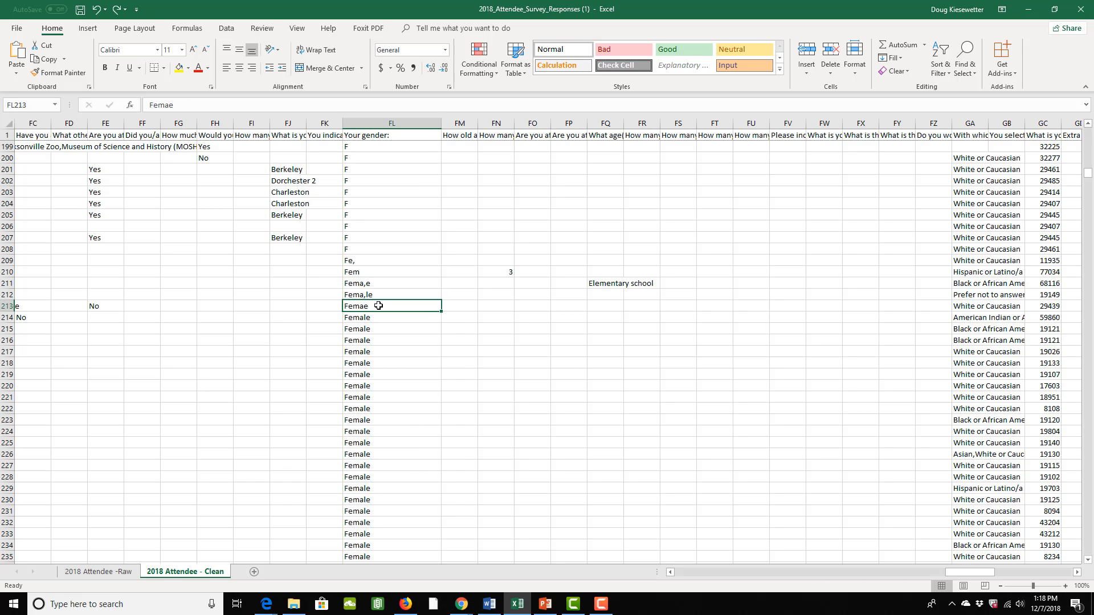
- Correct the misspelled gender answers in cells FL211, FL212 and FL213 to "Female"
left_click(373, 284)
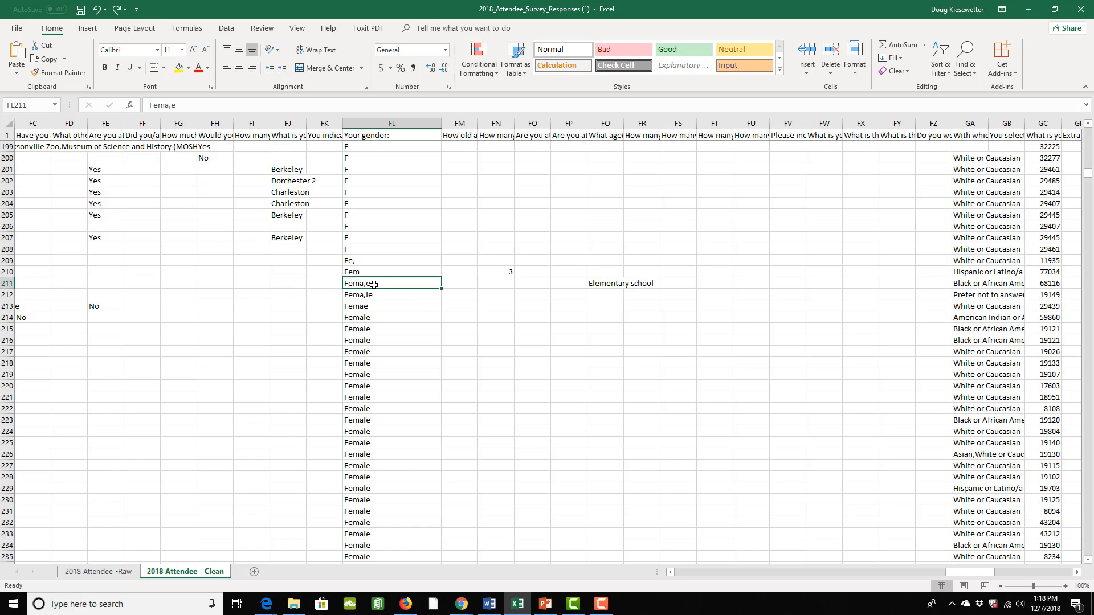
type("Female")
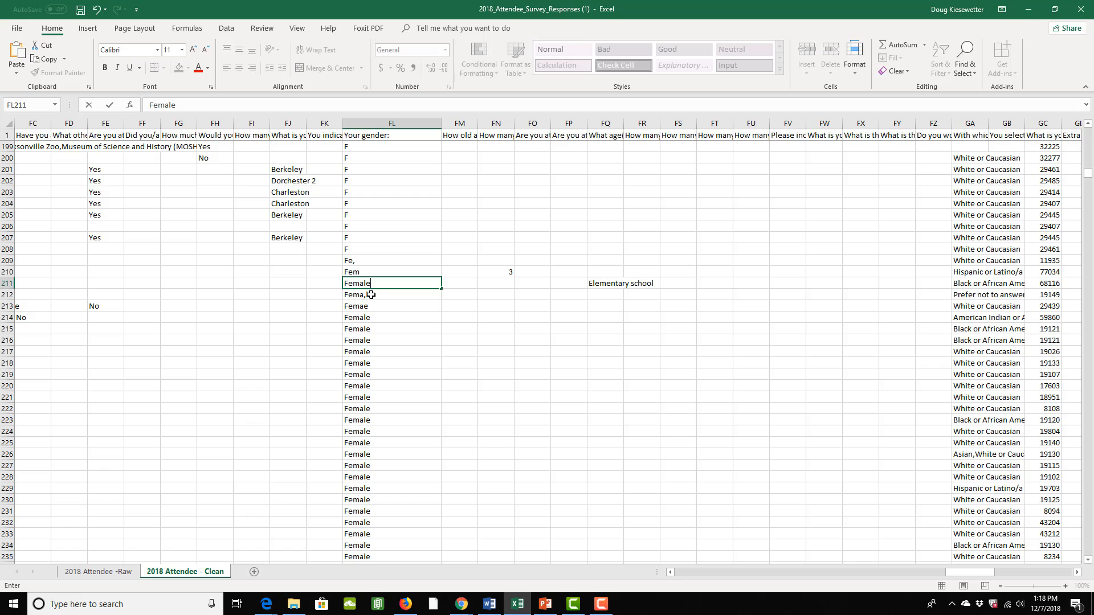
left_click(371, 292)
type("Female")
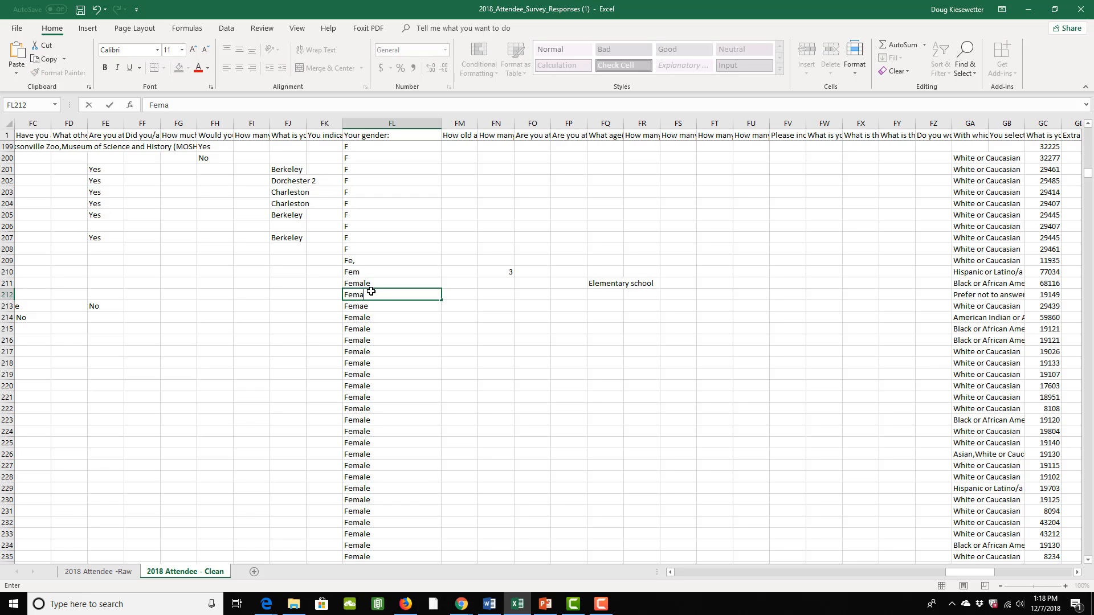
left_click(376, 307)
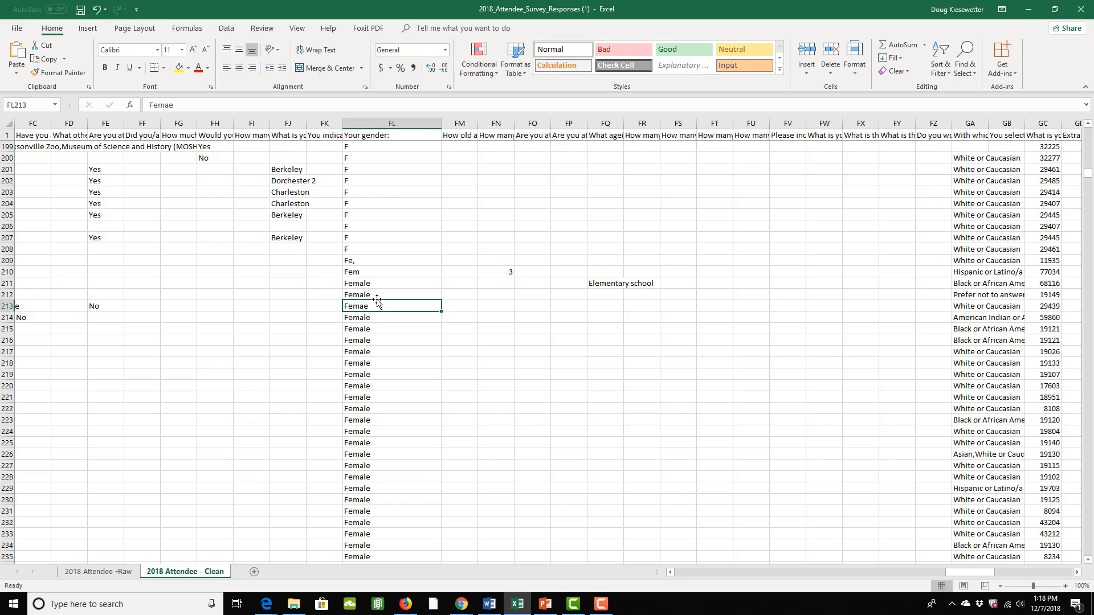
type("Female")
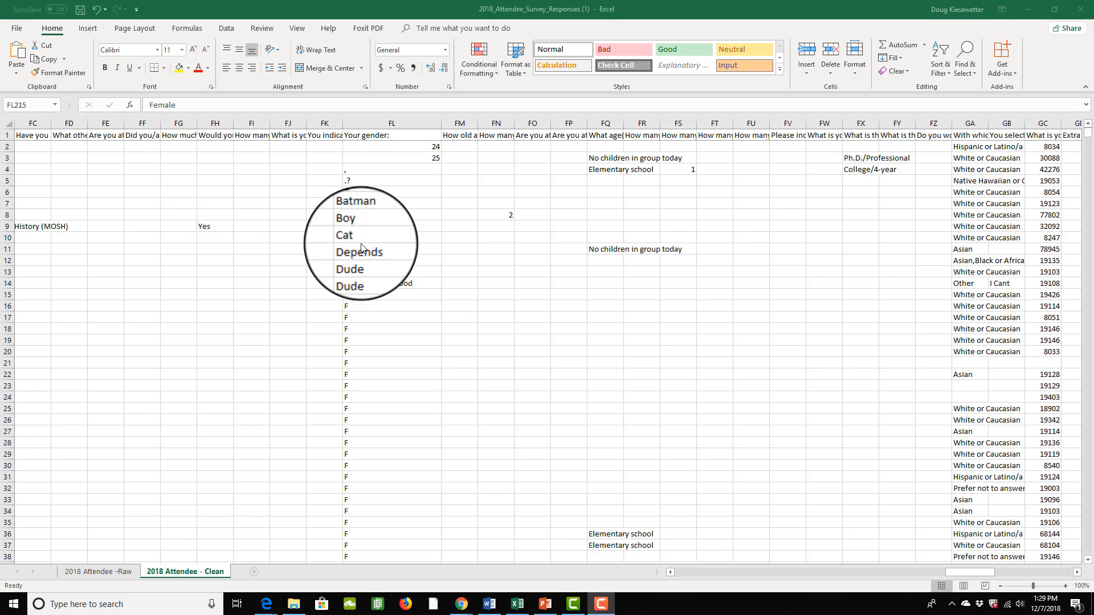
left_click(371, 216)
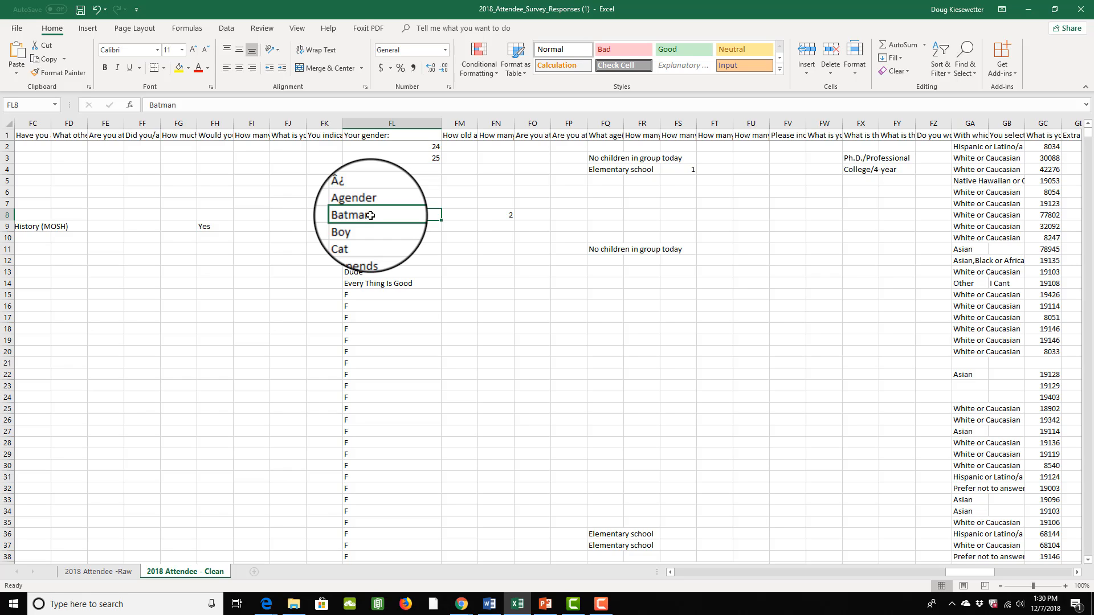
left_click(363, 238)
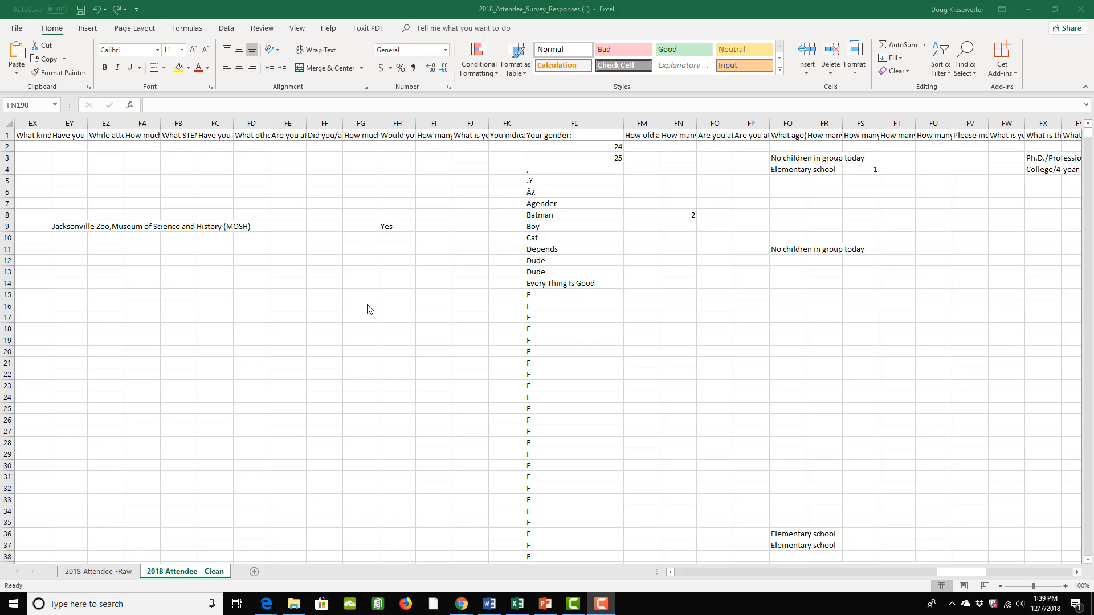
- Insert a new column before the "Your gender:" column and give it the header "GenderCODED"
left_click(546, 124)
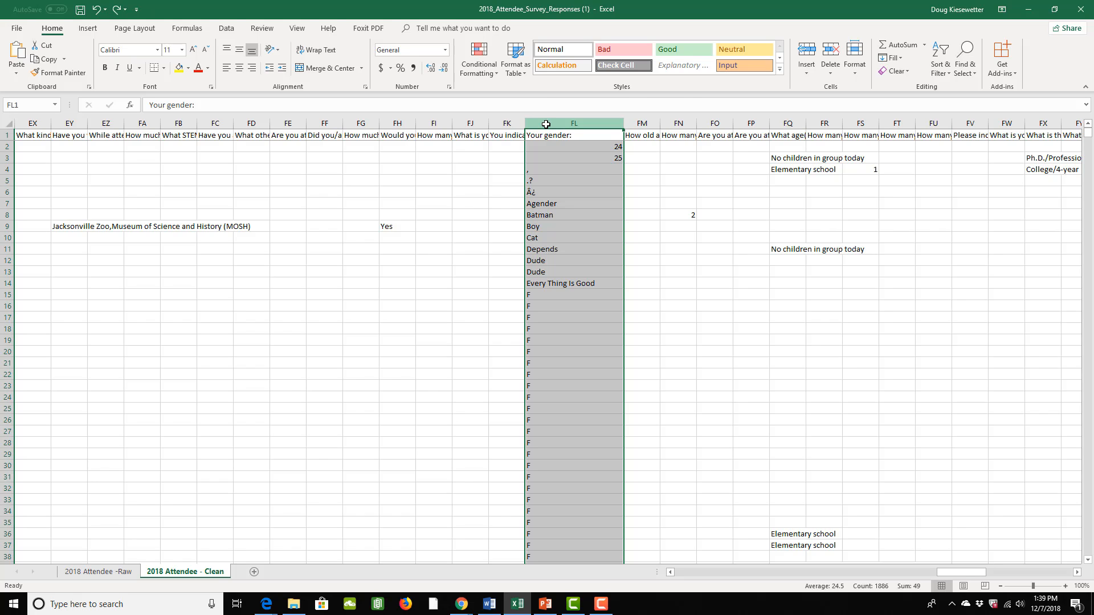
right_click(546, 124)
left_click(565, 200)
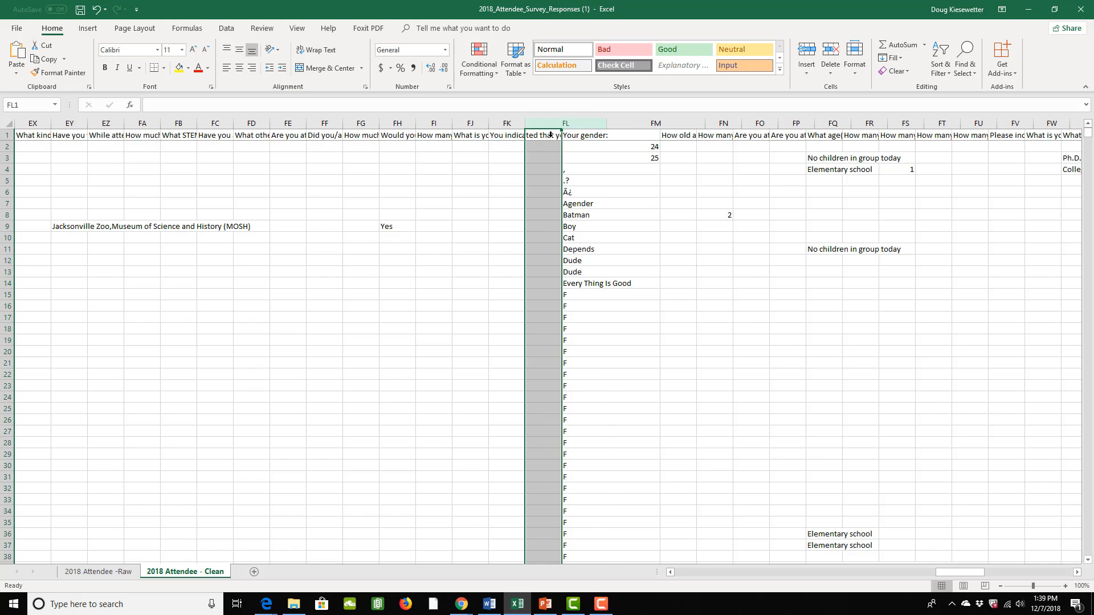
double_click(550, 135)
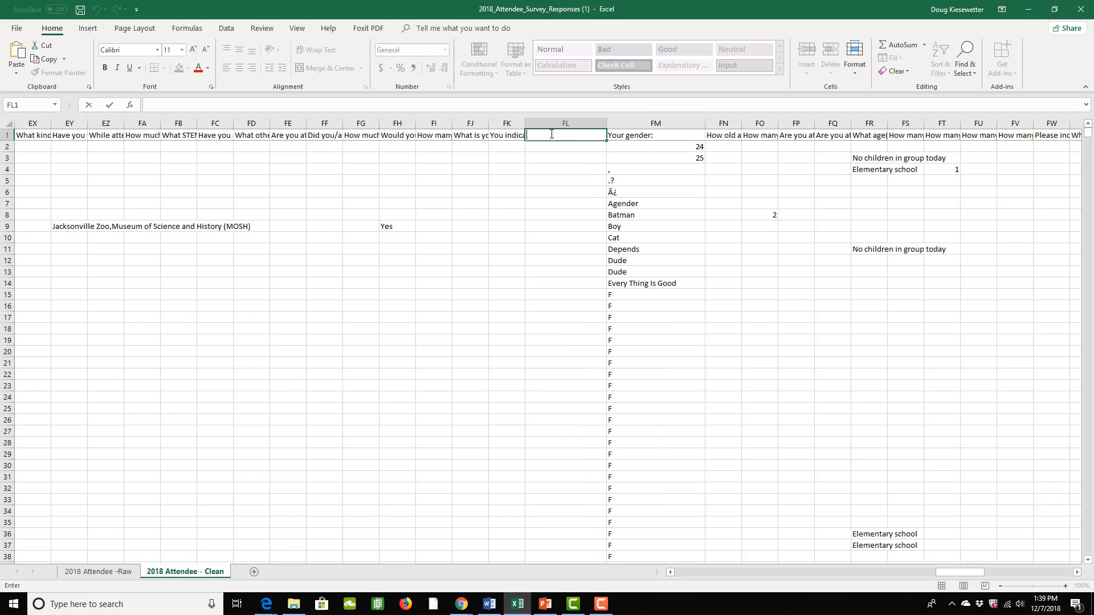
type("GenderCODED")
left_click(533, 149)
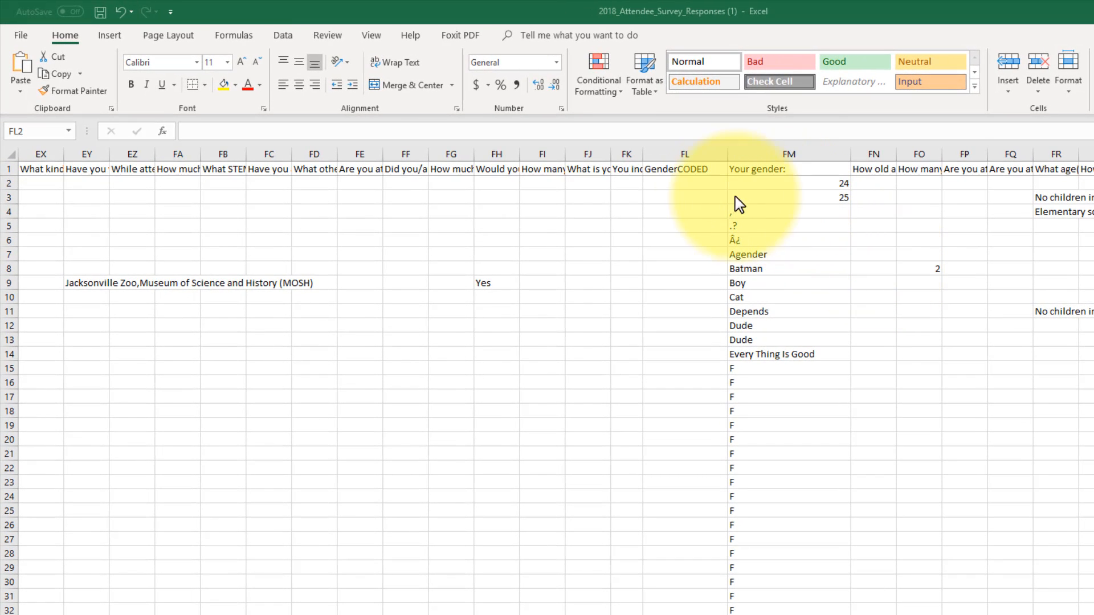
- Enter =IF(FM2="F","1",IF(FM2="Female","1",IF(FM2="M","2",IF(FM2="Male","2"," ")))) in cell FL2 under GenderCODED
left_click(698, 184)
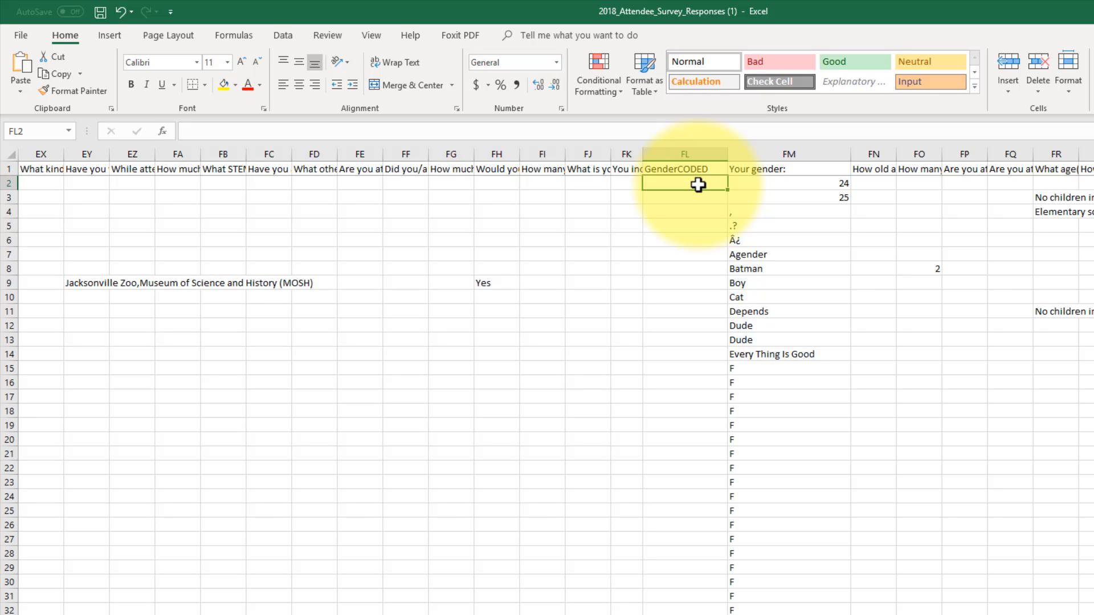
left_click(225, 130)
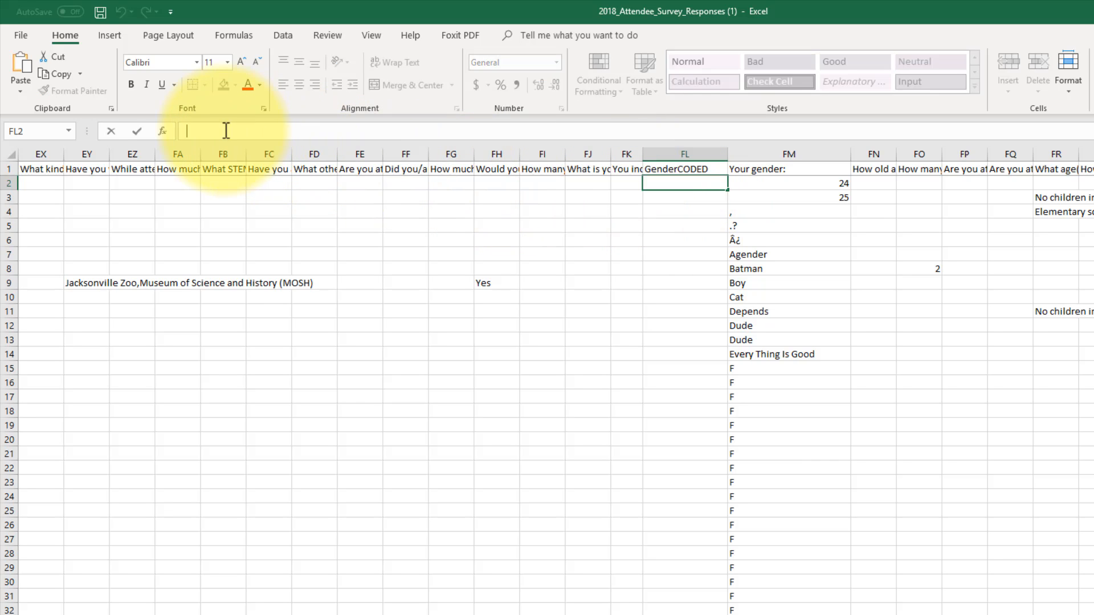
type("=IF(FM2=\"F\",\"1\",IF(FM2=\"Female\",\"1\",IF(FM2=\"M\",\"2\",IF(FM2=\"Male\",\"2\",\" \"))))")
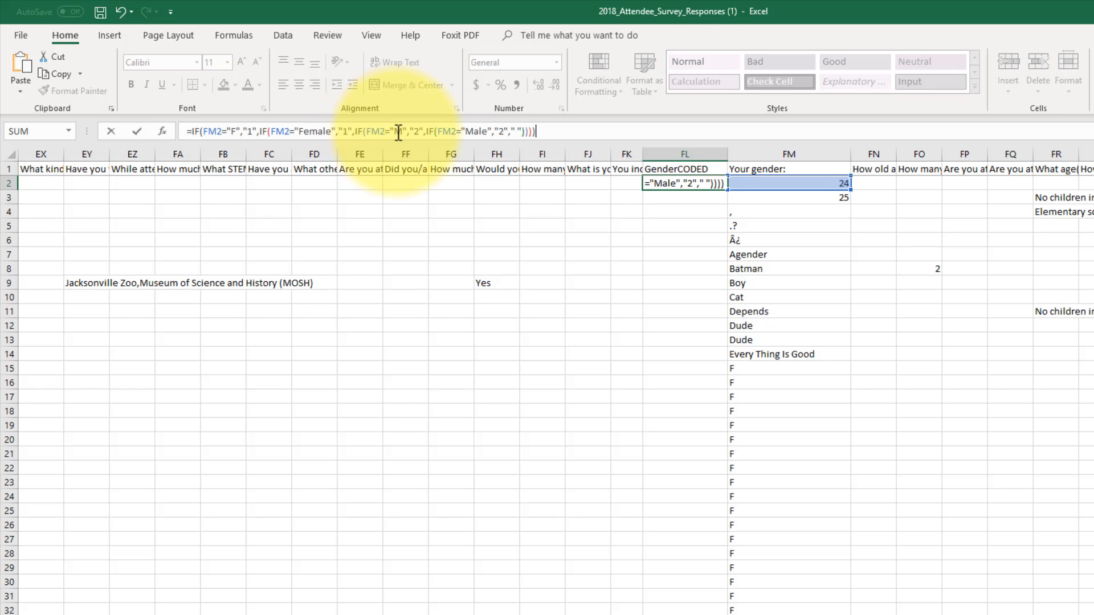
left_click(513, 131)
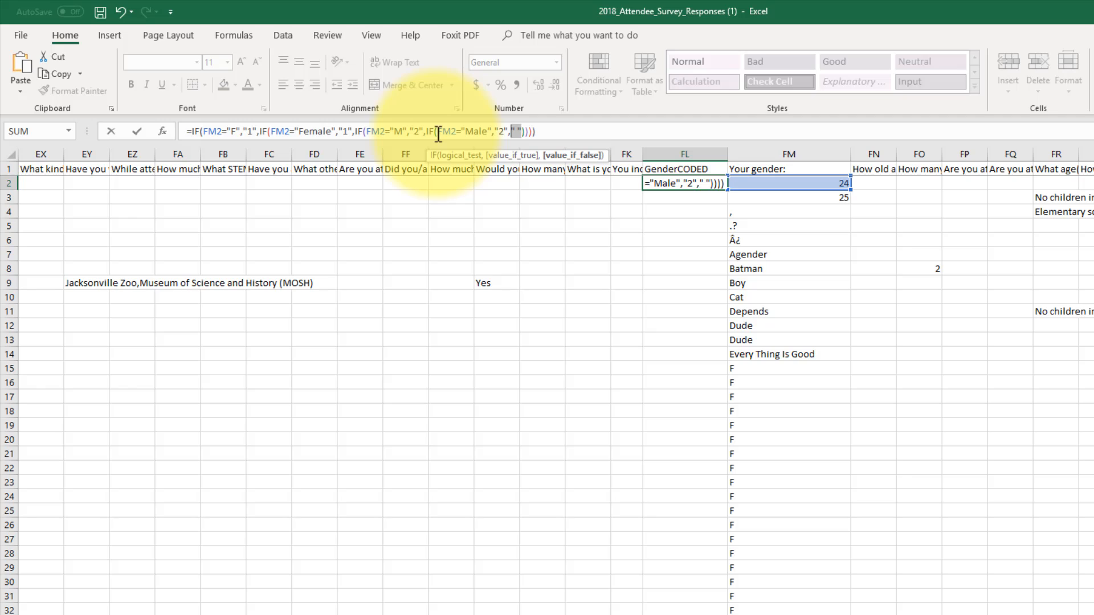
left_click(544, 131)
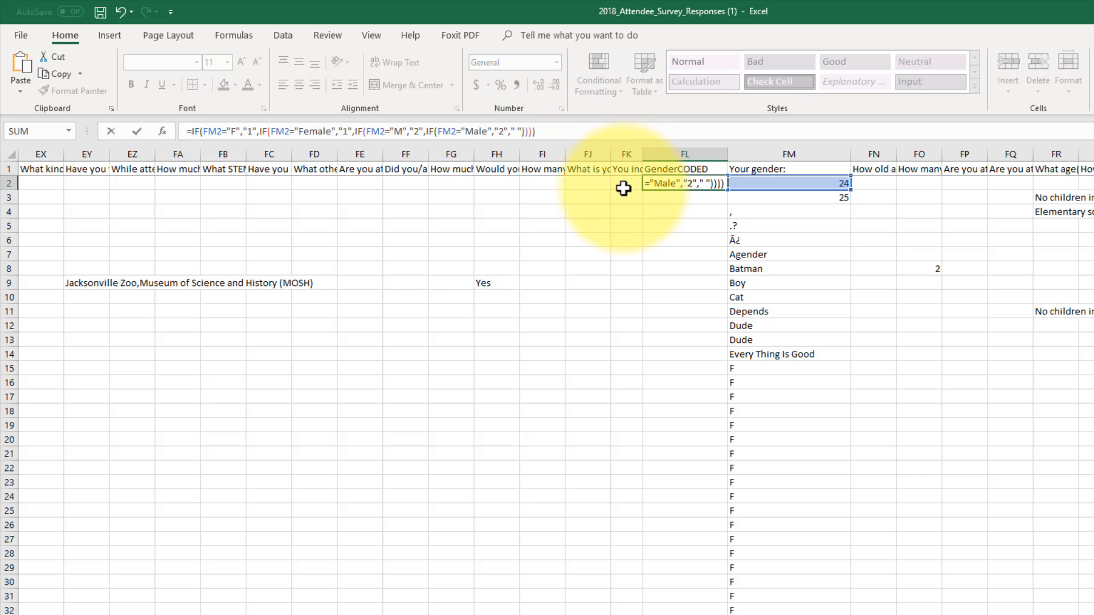
left_click(695, 201)
- Fill the nested IF formula from FL2 down the GenderCODED column alongside the gender answers
left_click(705, 177)
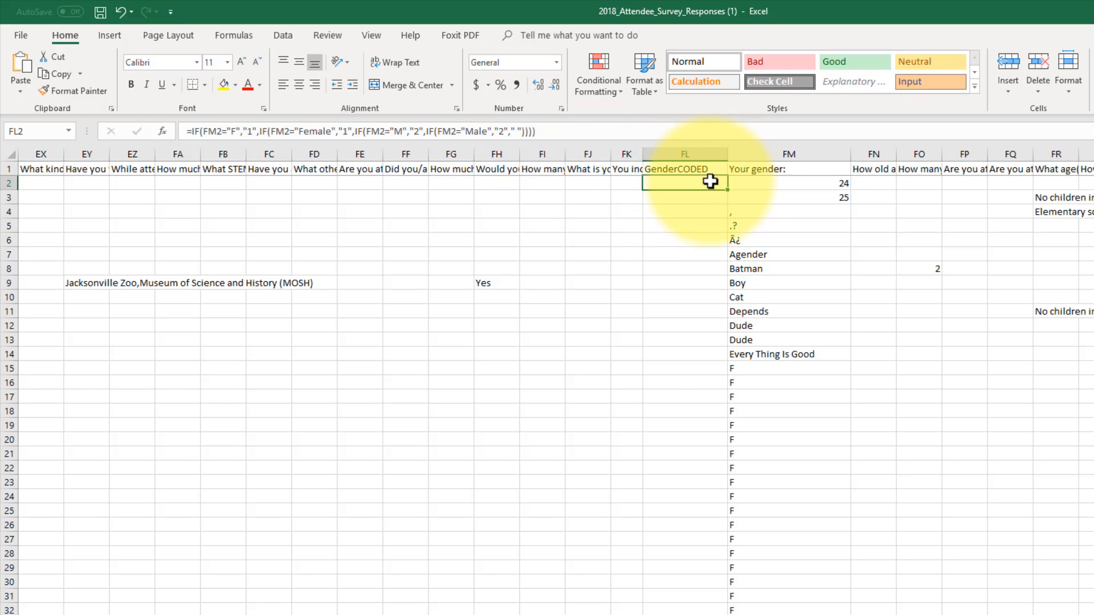
mouse_move(728, 190)
left_mouse_down()
mouse_move(705, 609)
mouse_move(700, 564)
left_mouse_up()
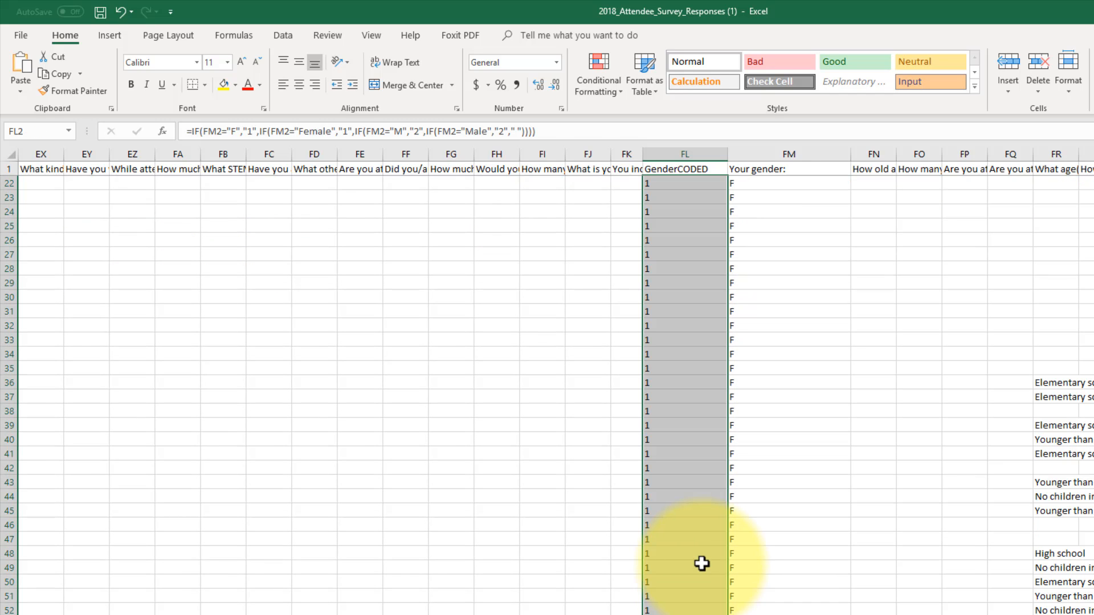